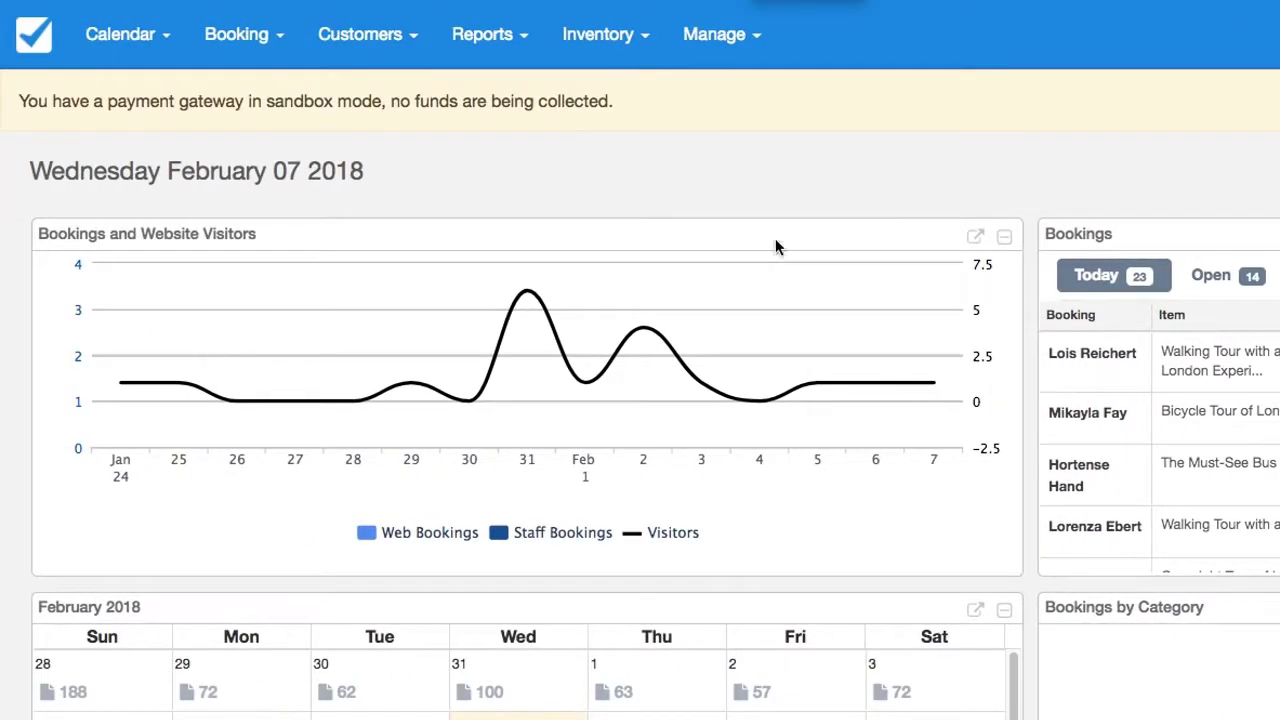
# - Show the company Setup Locale tab: Canada/Pacific timezone, Canadian Dollars, English, en_US locale
pyautogui.click(760, 47)
pyautogui.click(706, 100)
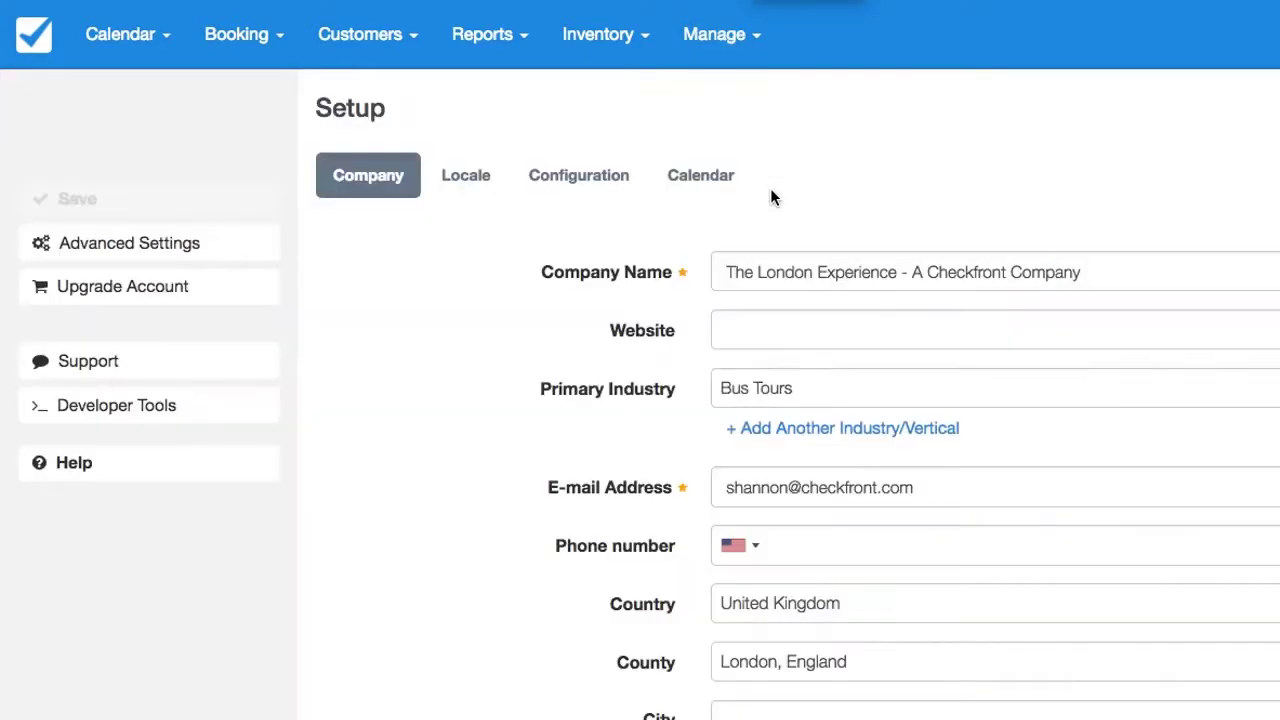
pyautogui.click(470, 179)
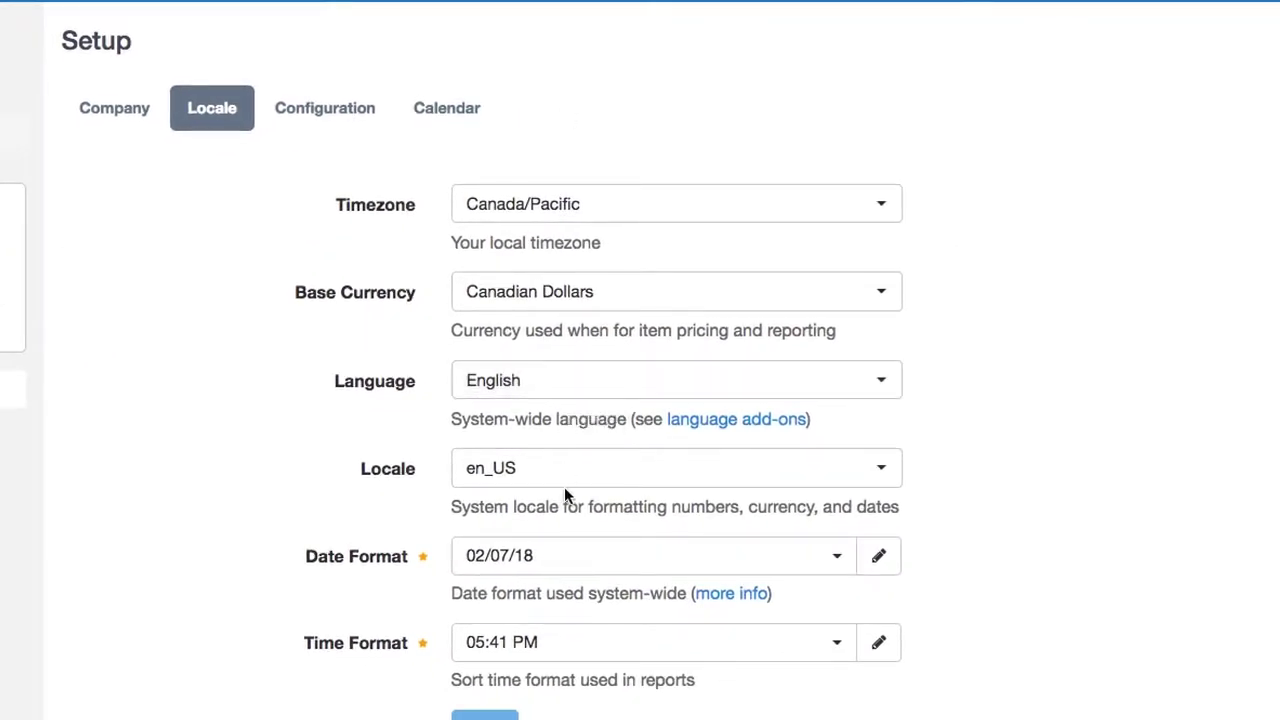
# - Create a private translation copied from the Spanish language pack
pyautogui.click(715, 421)
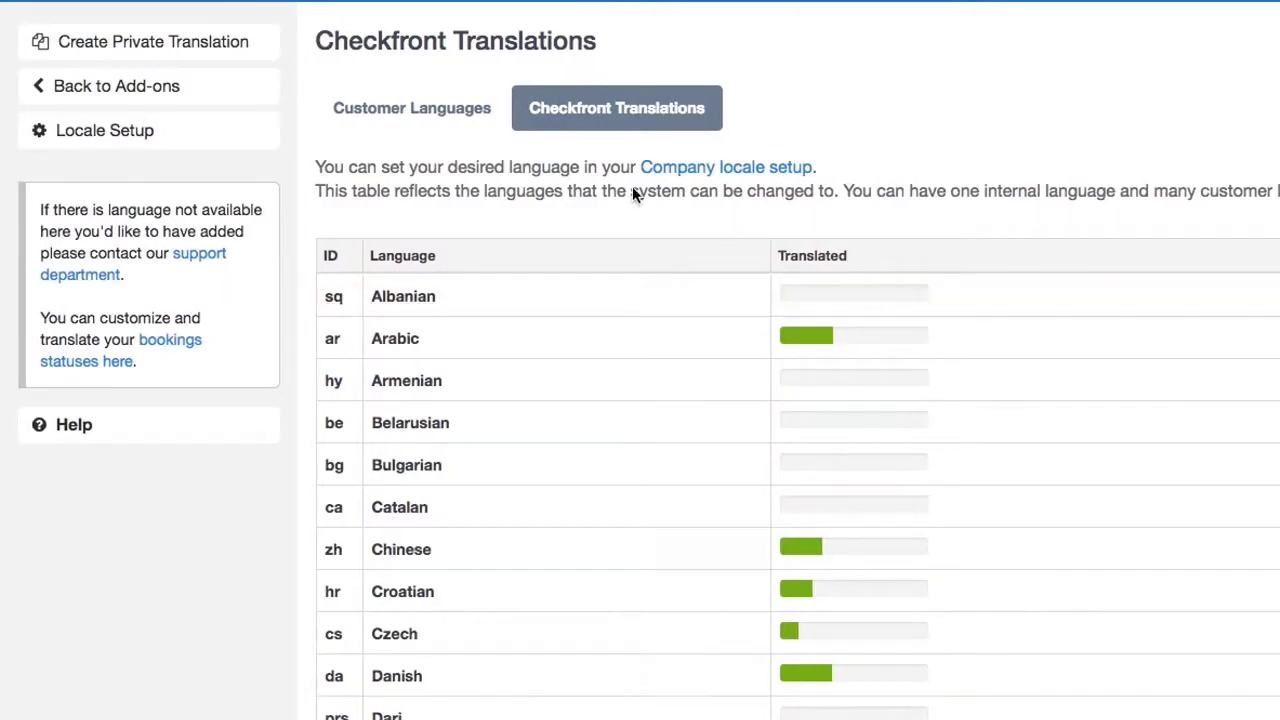
pyautogui.click(185, 39)
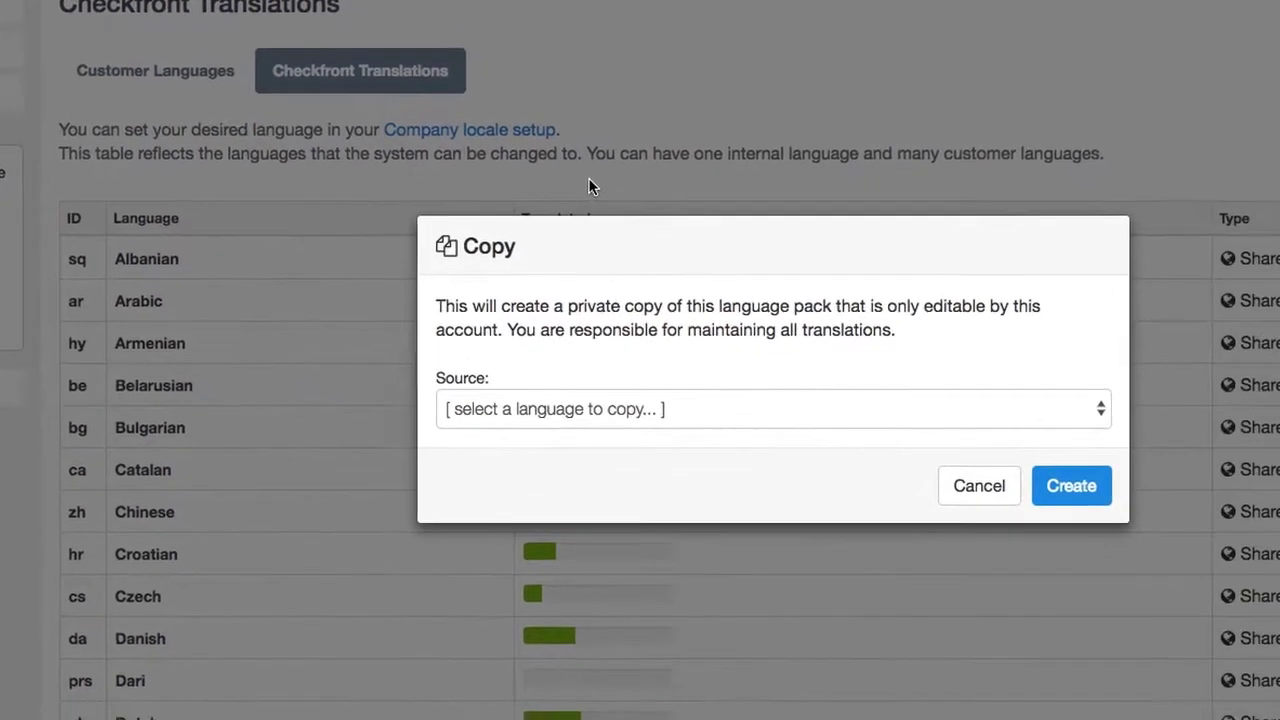
pyautogui.click(938, 448)
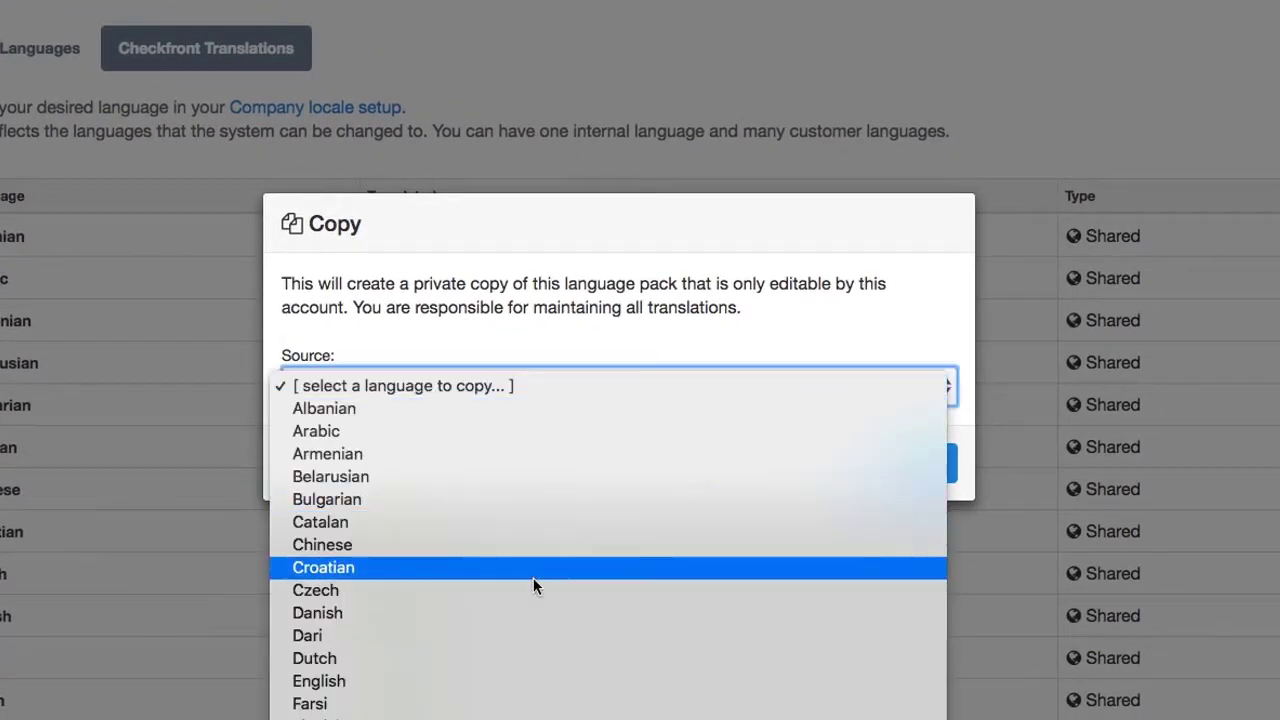
pyautogui.scroll(-10, 533, 578)
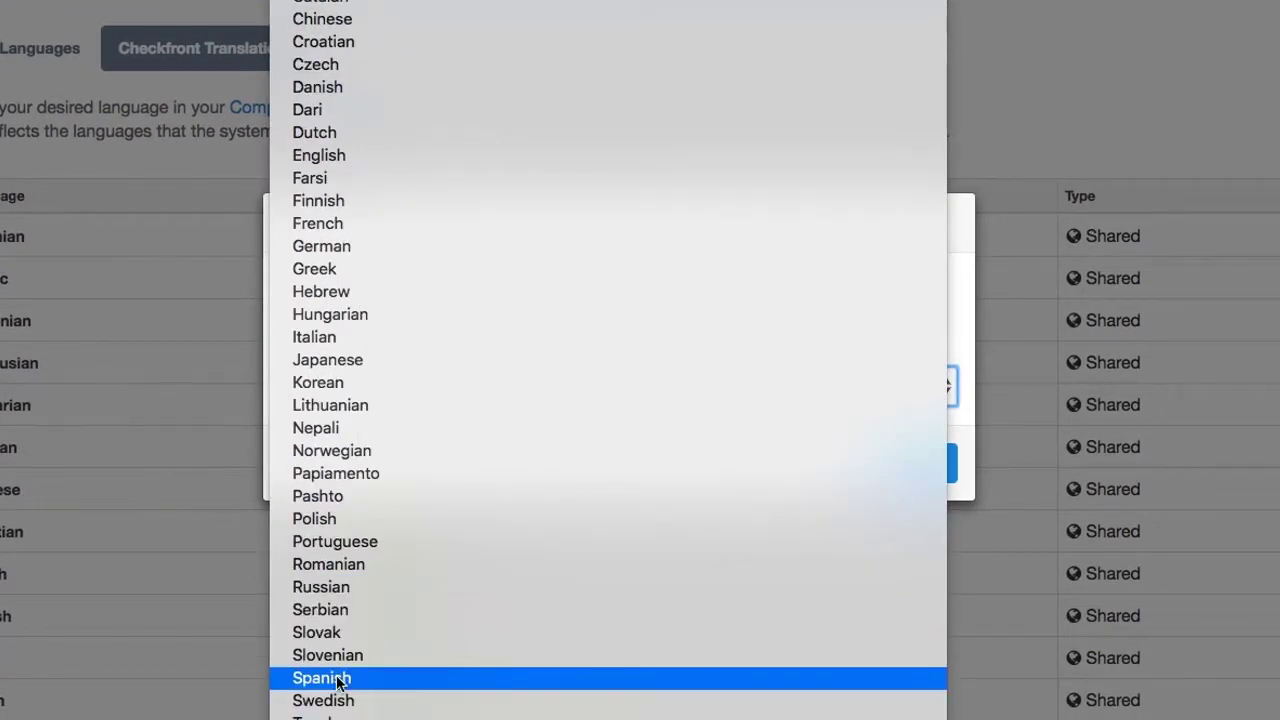
pyautogui.click(390, 677)
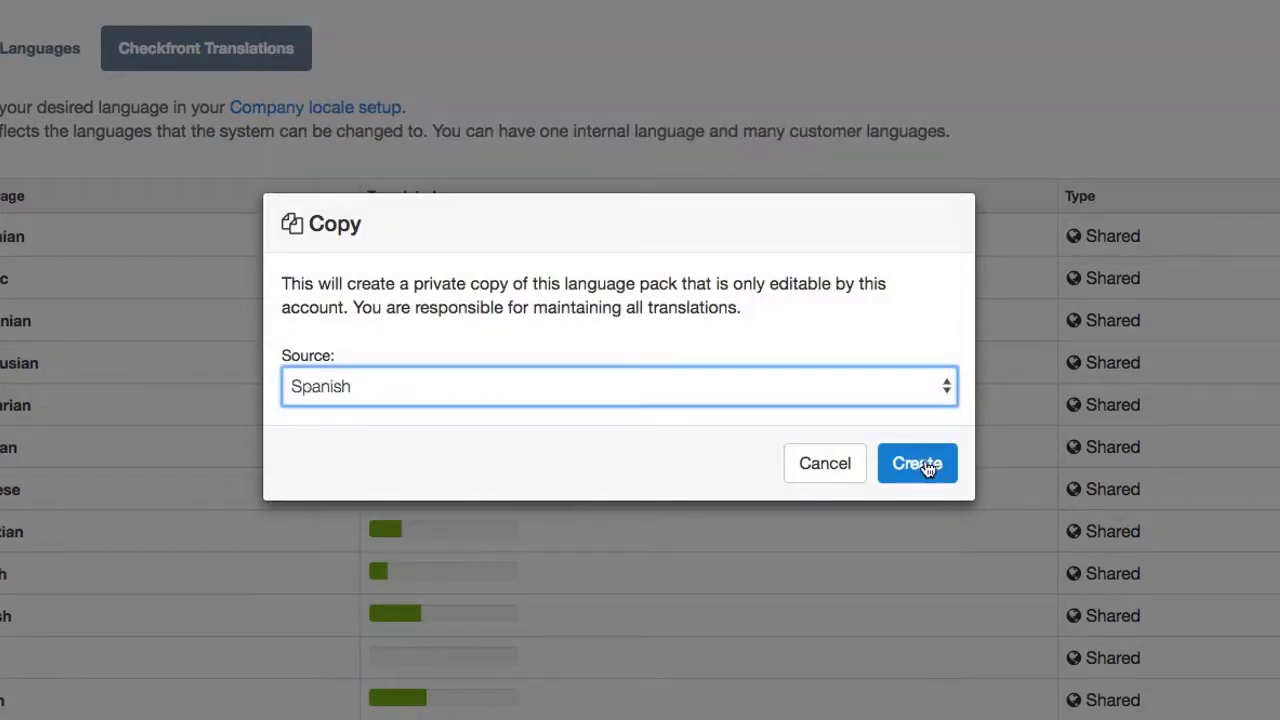
pyautogui.click(928, 466)
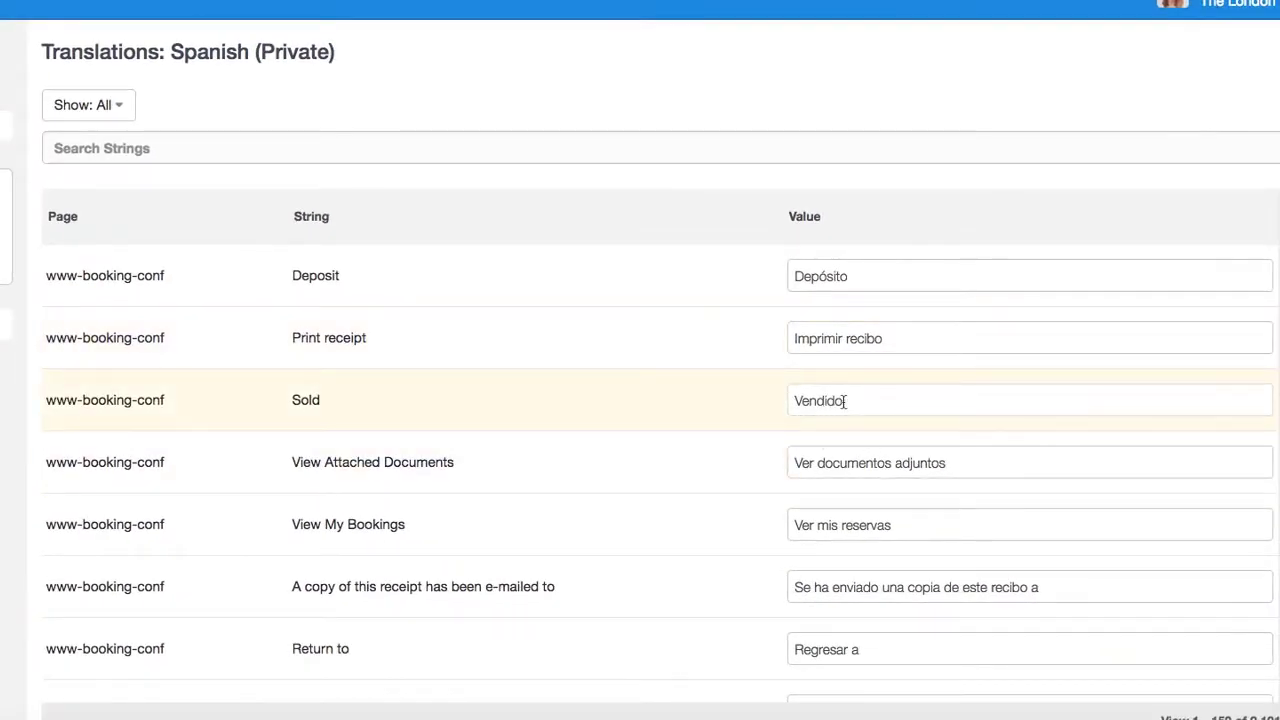
pyautogui.scroll(-5, 816, 400)
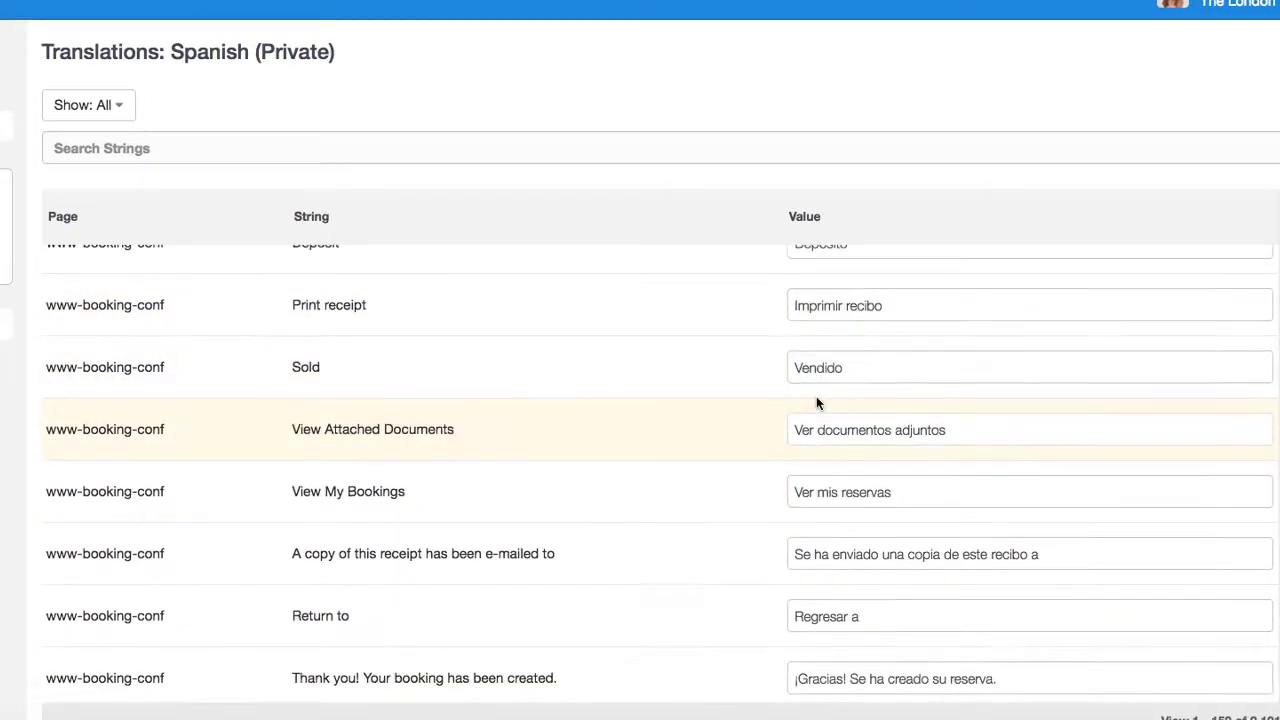
pyautogui.scroll(-8, 827, 517)
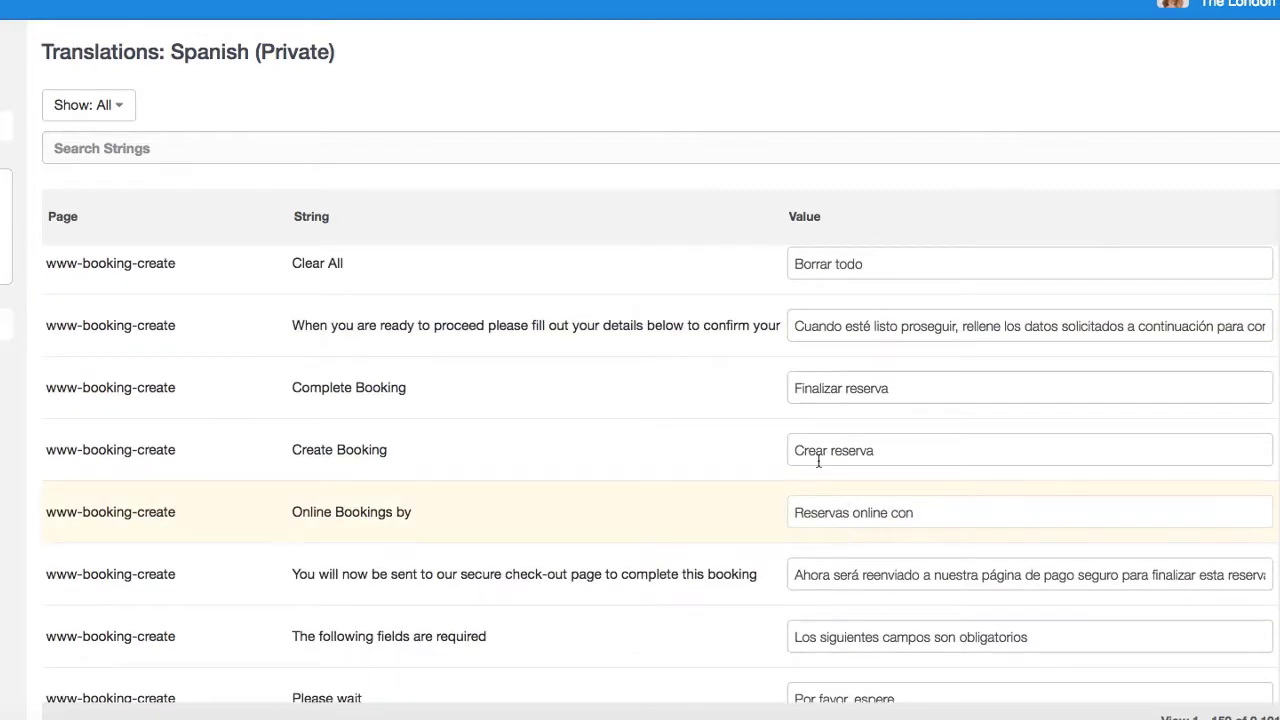
pyautogui.scroll(5, 893, 461)
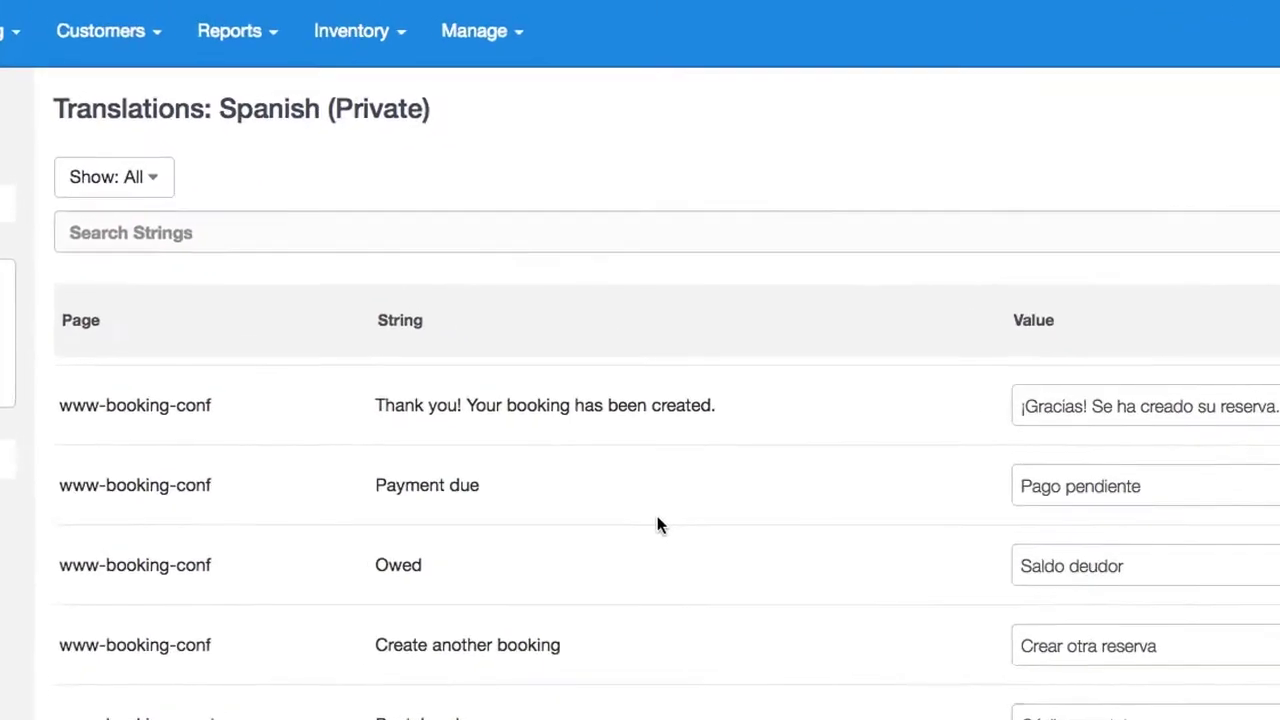
# - Edit the Spanish - SV customer language and scroll through its Company Fields translations
pyautogui.click(531, 44)
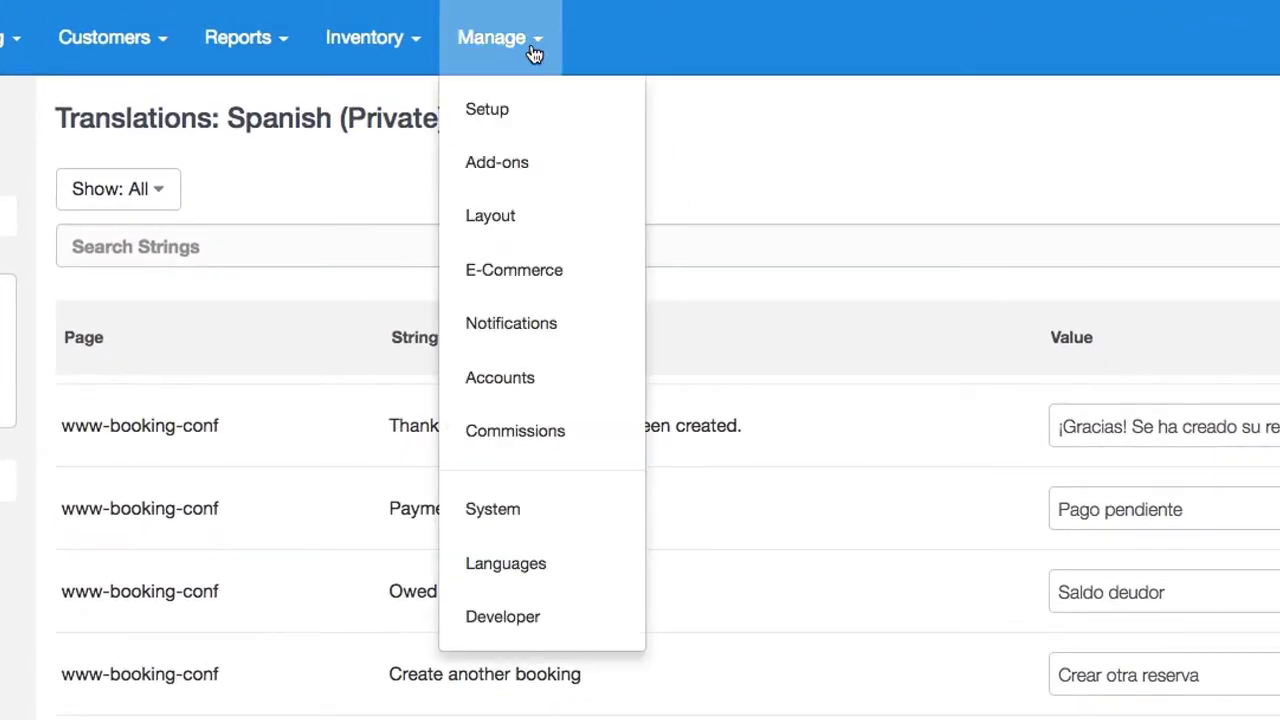
pyautogui.click(508, 563)
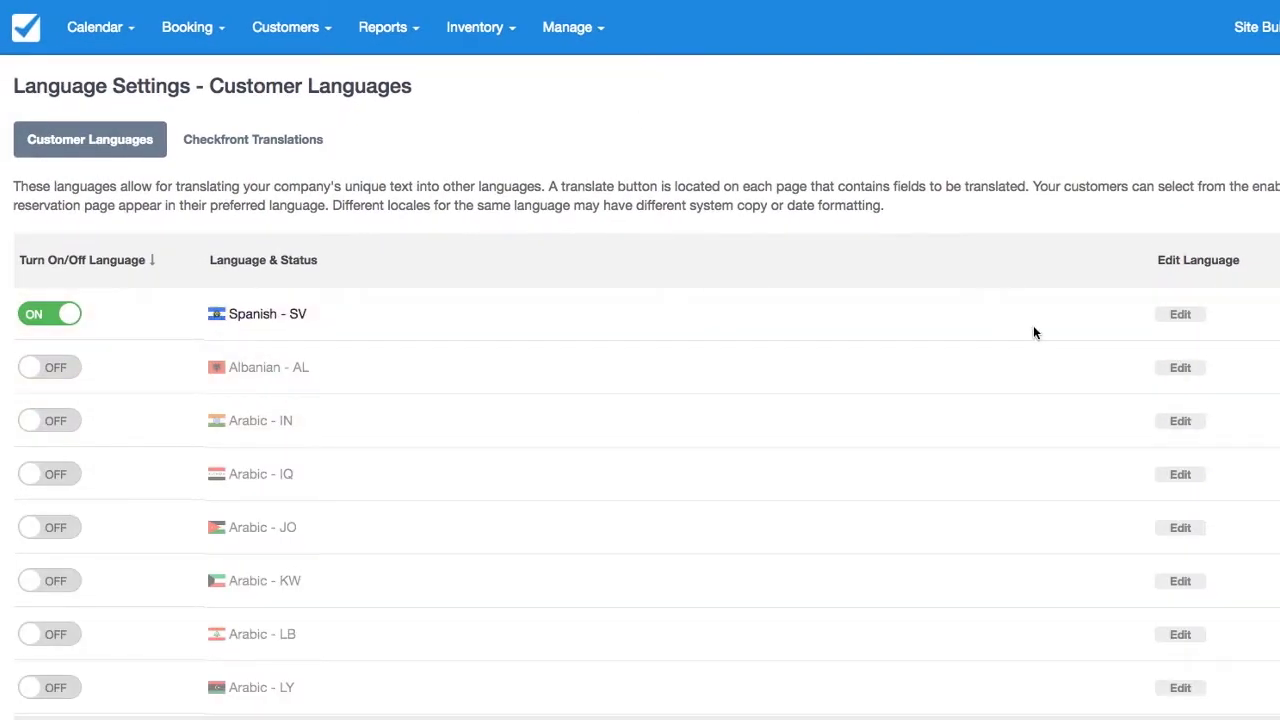
pyautogui.click(1186, 314)
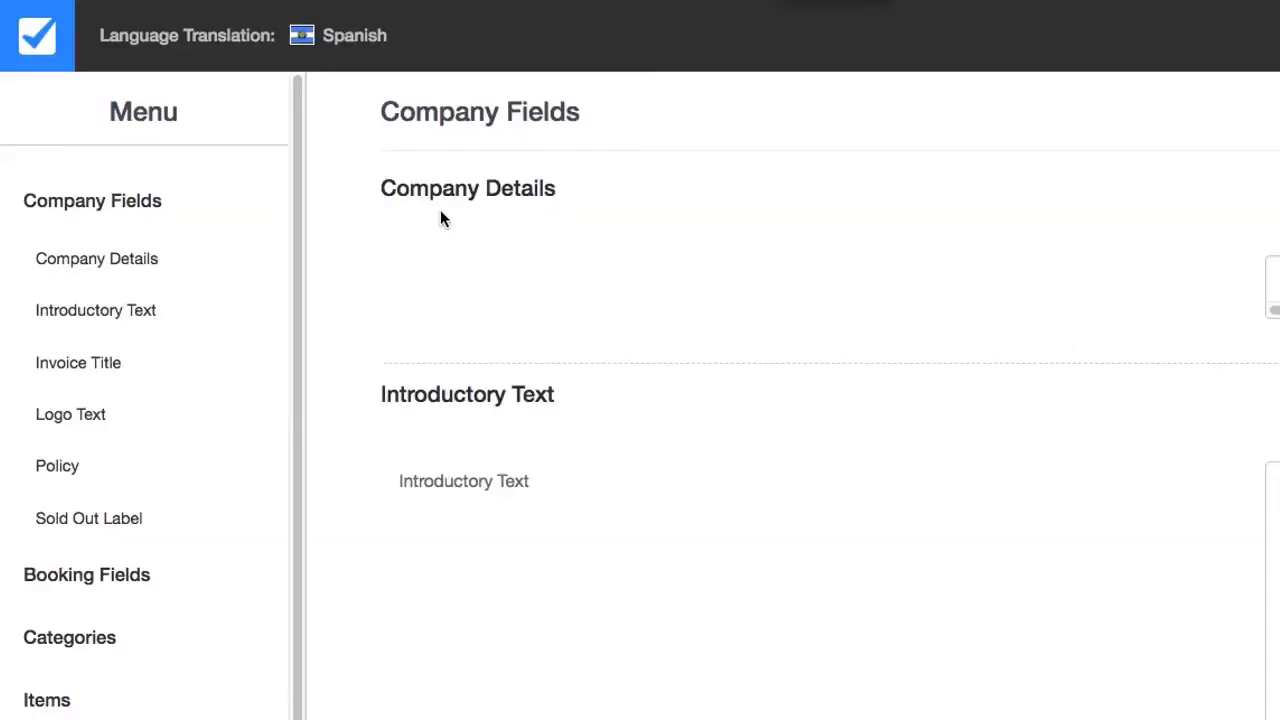
pyautogui.scroll(-1, 490, 418)
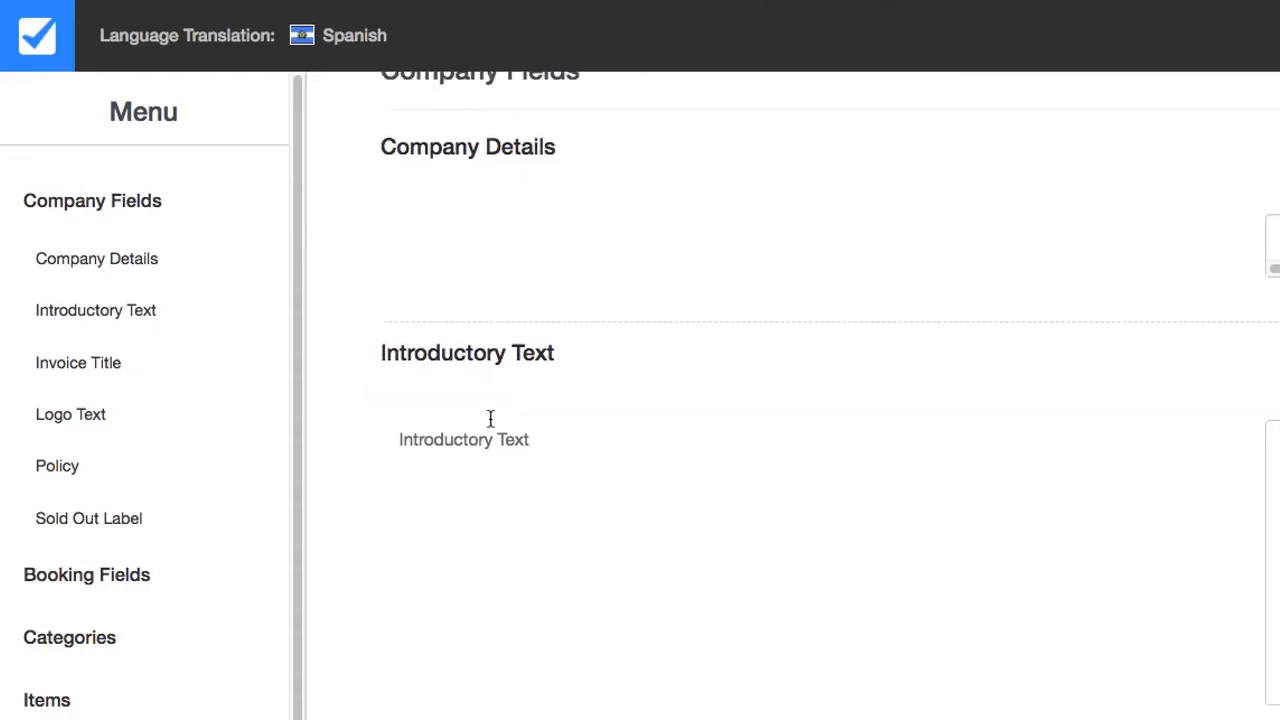
pyautogui.scroll(-13, 480, 600)
pyautogui.scroll(-5, 540, 560)
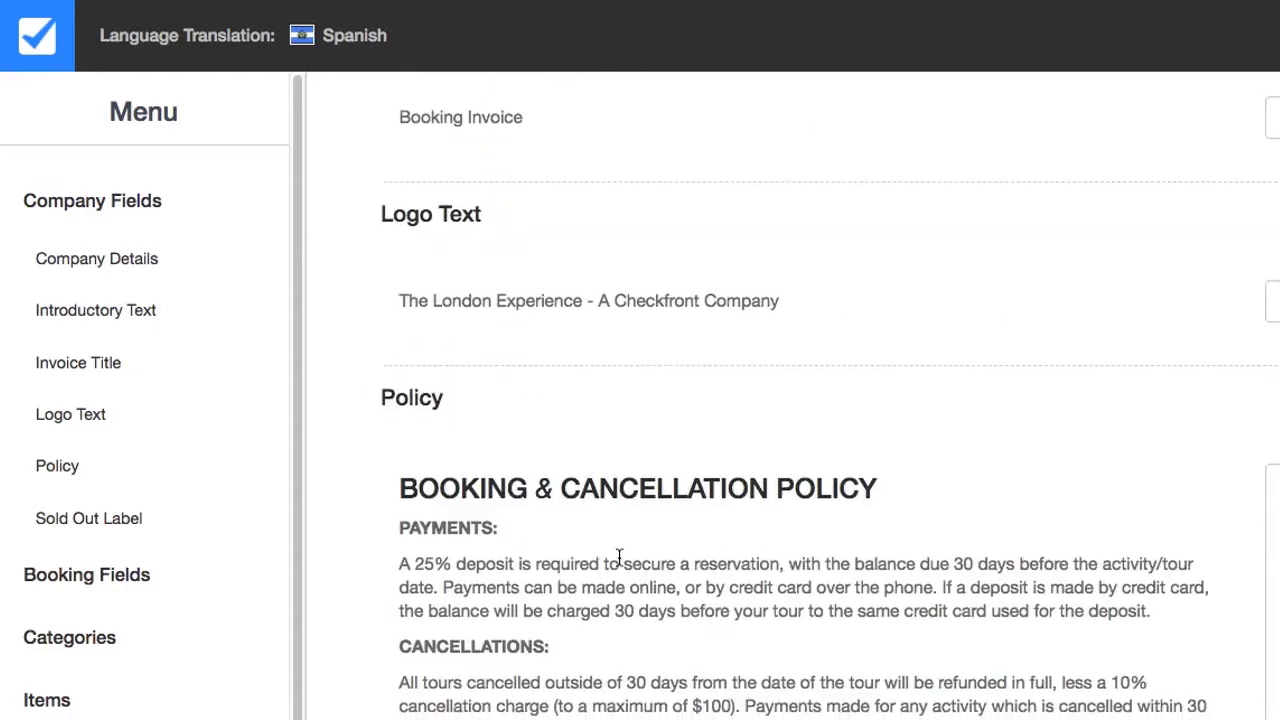
pyautogui.scroll(-4, 619, 557)
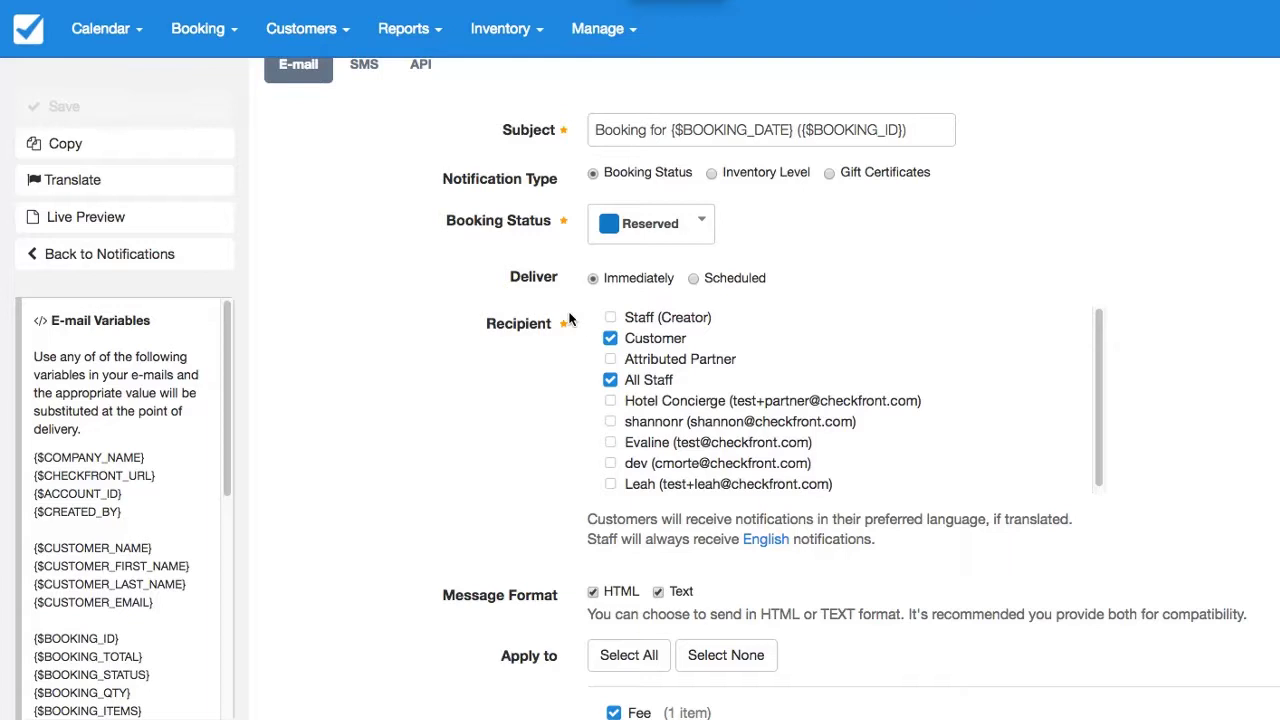
# - Begin a Spanish translation of the Reserved booking e-mail and scroll to its body editor
pyautogui.scroll(1, 578, 332)
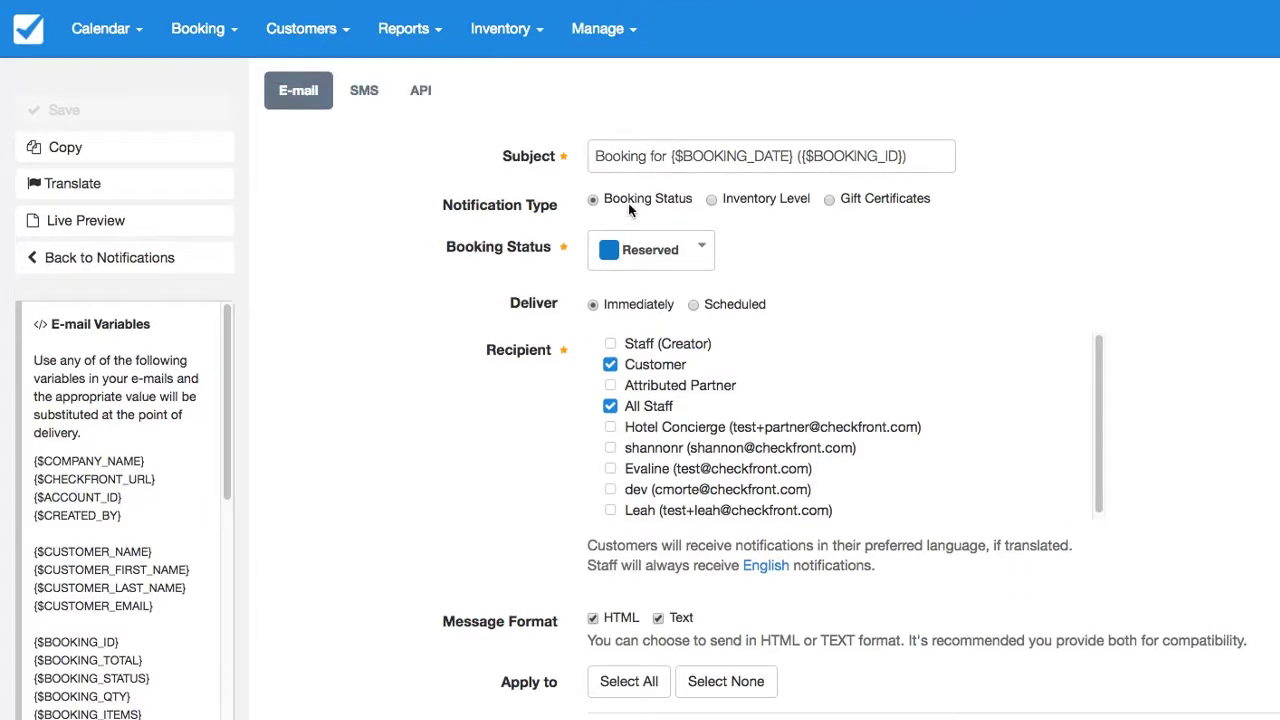
pyautogui.click(88, 188)
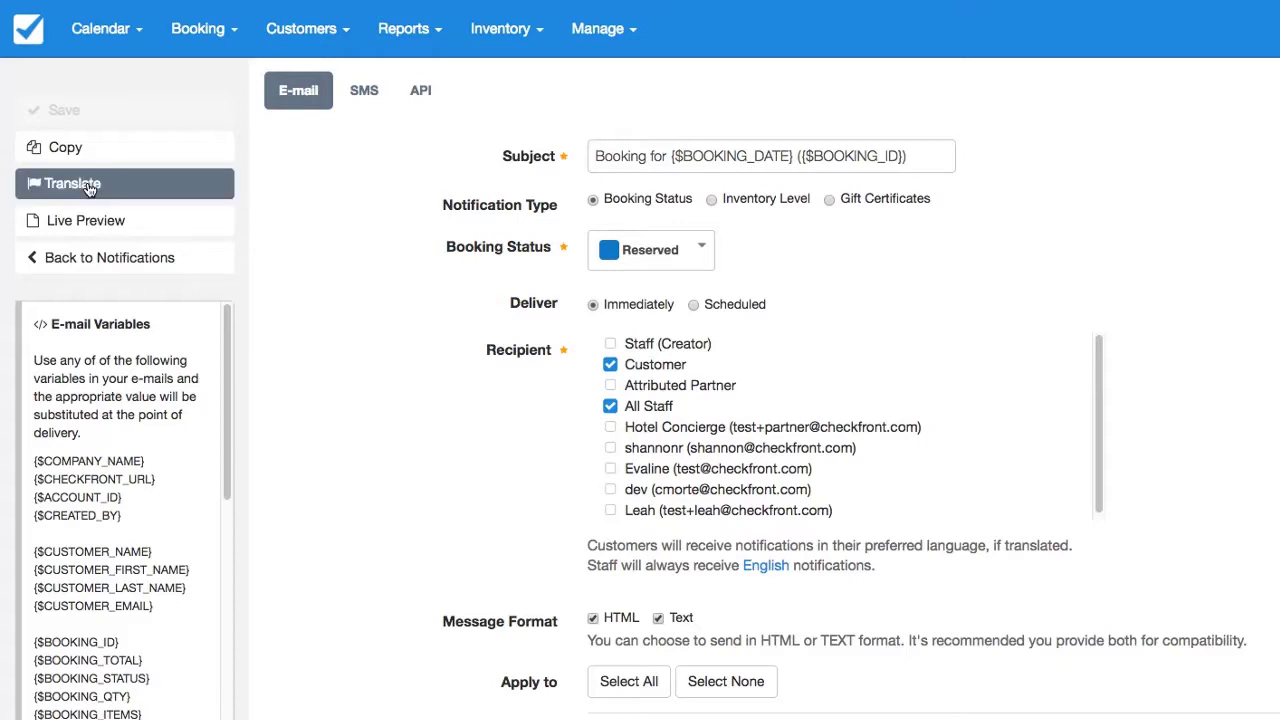
pyautogui.click(77, 217)
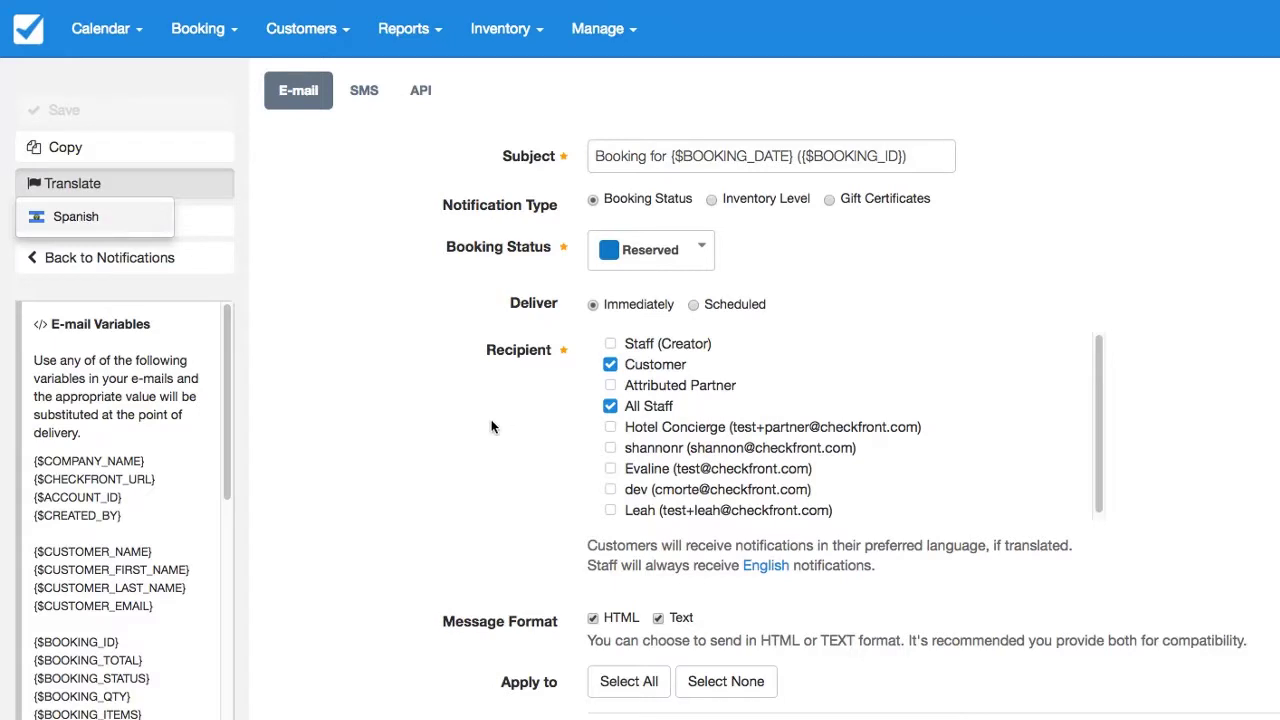
pyautogui.scroll(-10, 510, 480)
pyautogui.scroll(-2, 514, 517)
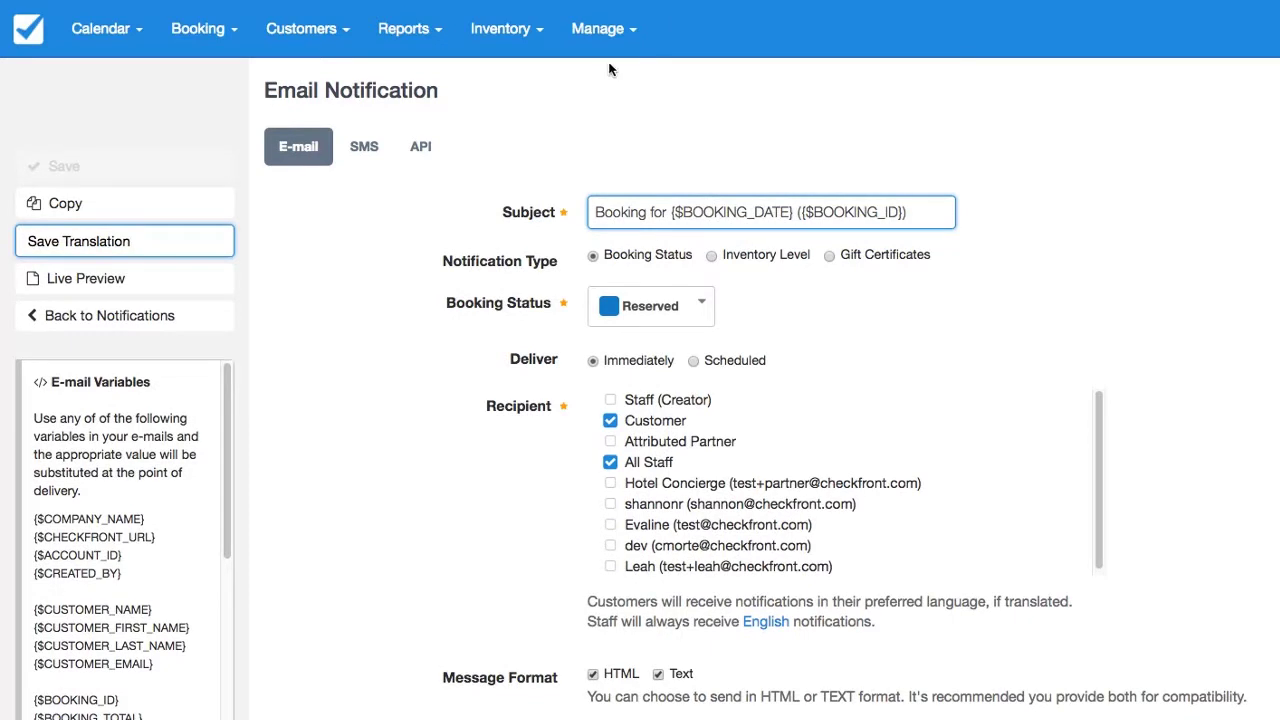
# - Begin a Spanish translation of the booking status labels under Layout > Statuses
pyautogui.click(593, 30)
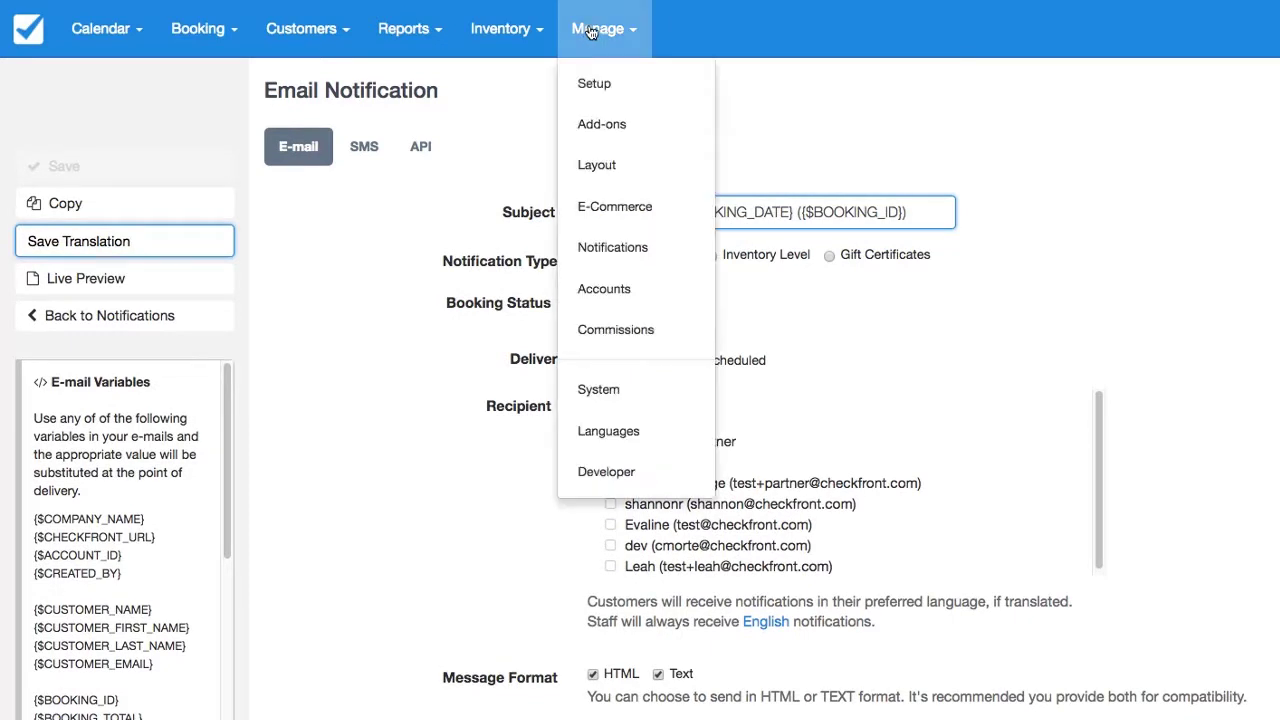
pyautogui.click(597, 165)
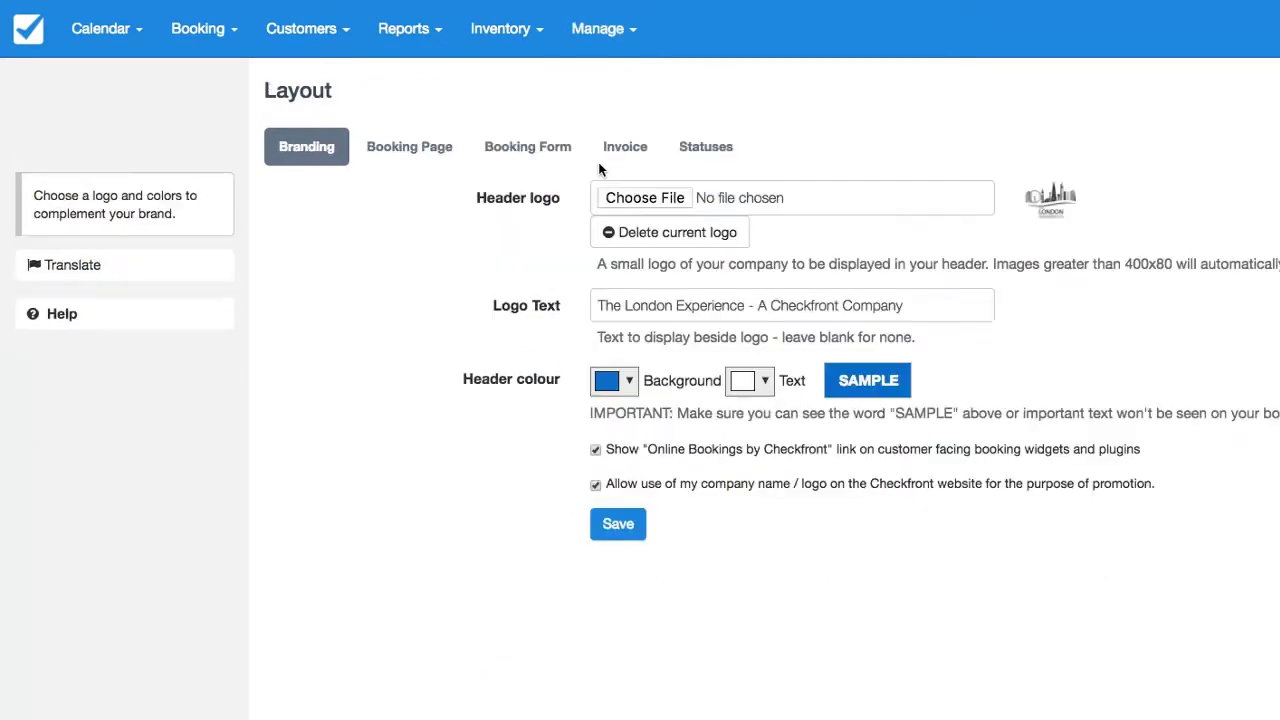
pyautogui.click(690, 148)
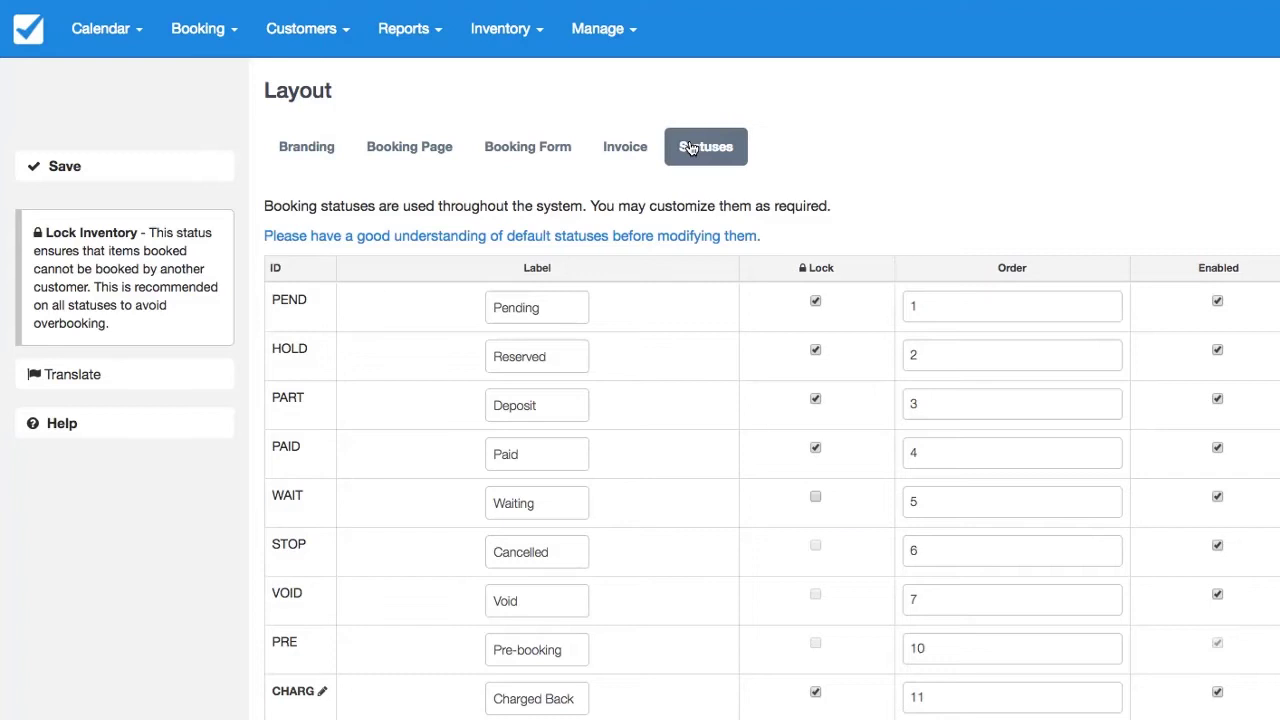
pyautogui.click(121, 378)
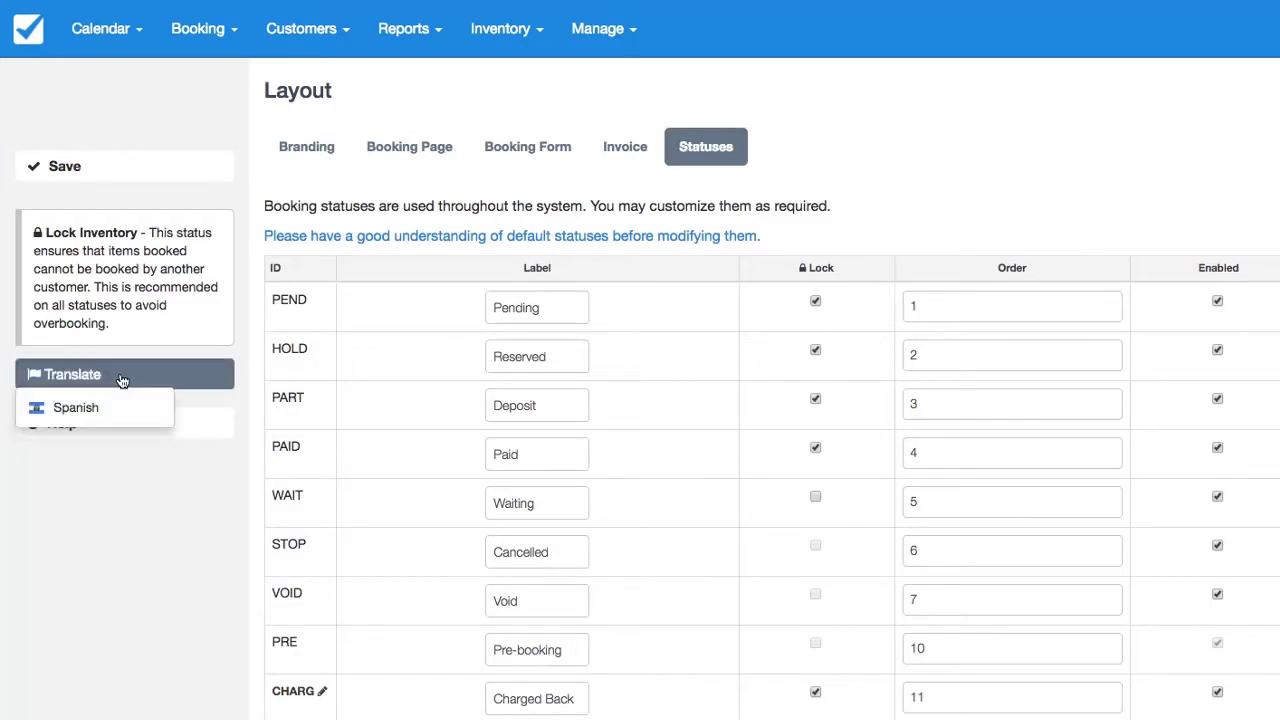
pyautogui.click(118, 407)
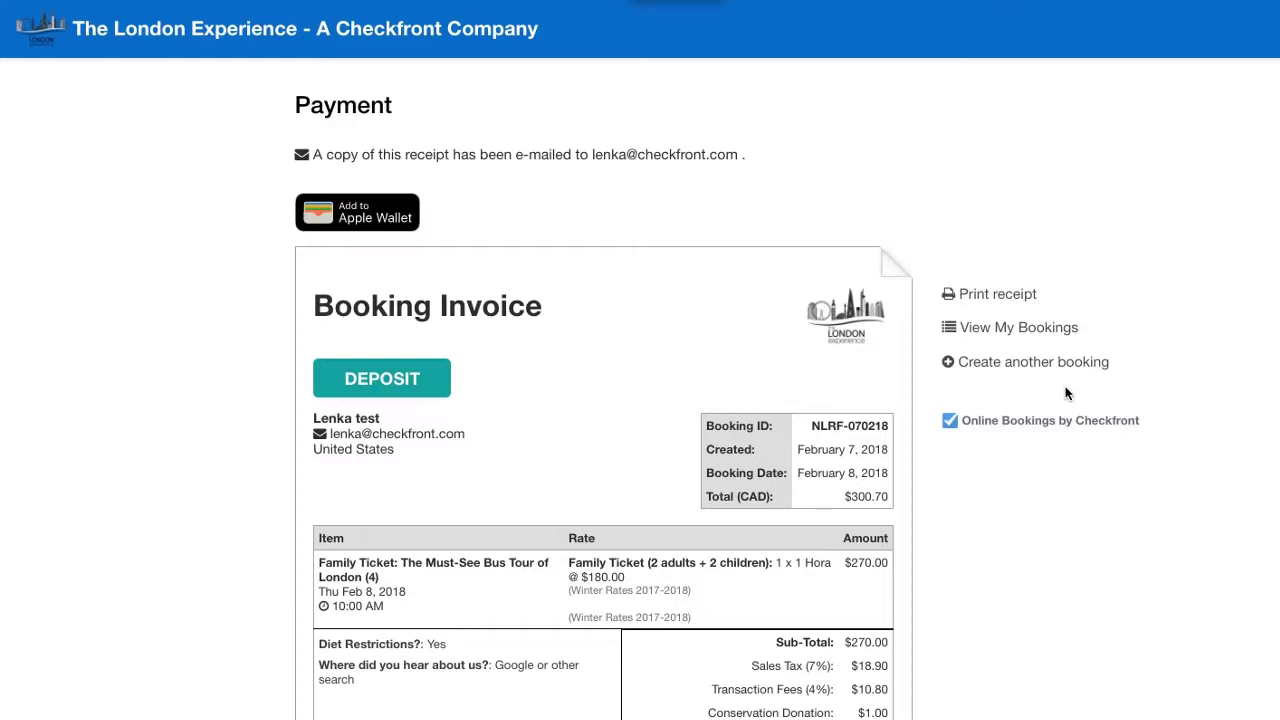
# - Change the customer account's language to Spanish and save it
pyautogui.click(1035, 332)
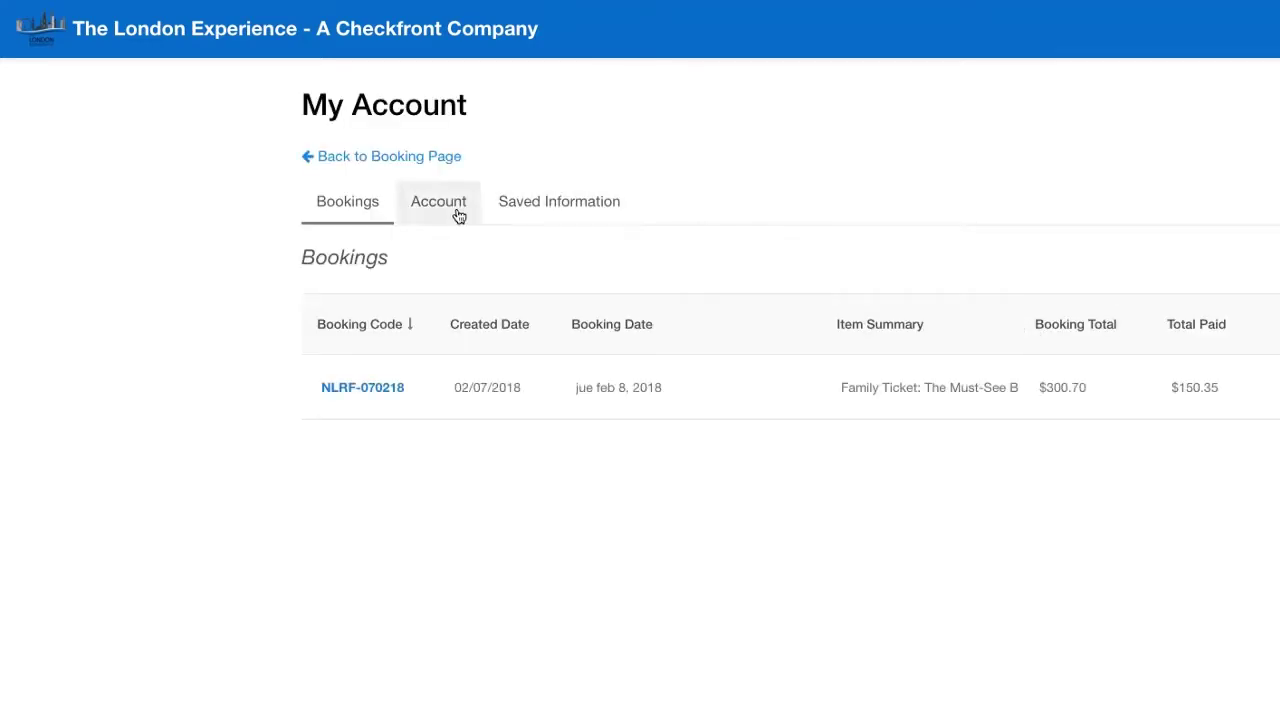
pyautogui.click(449, 212)
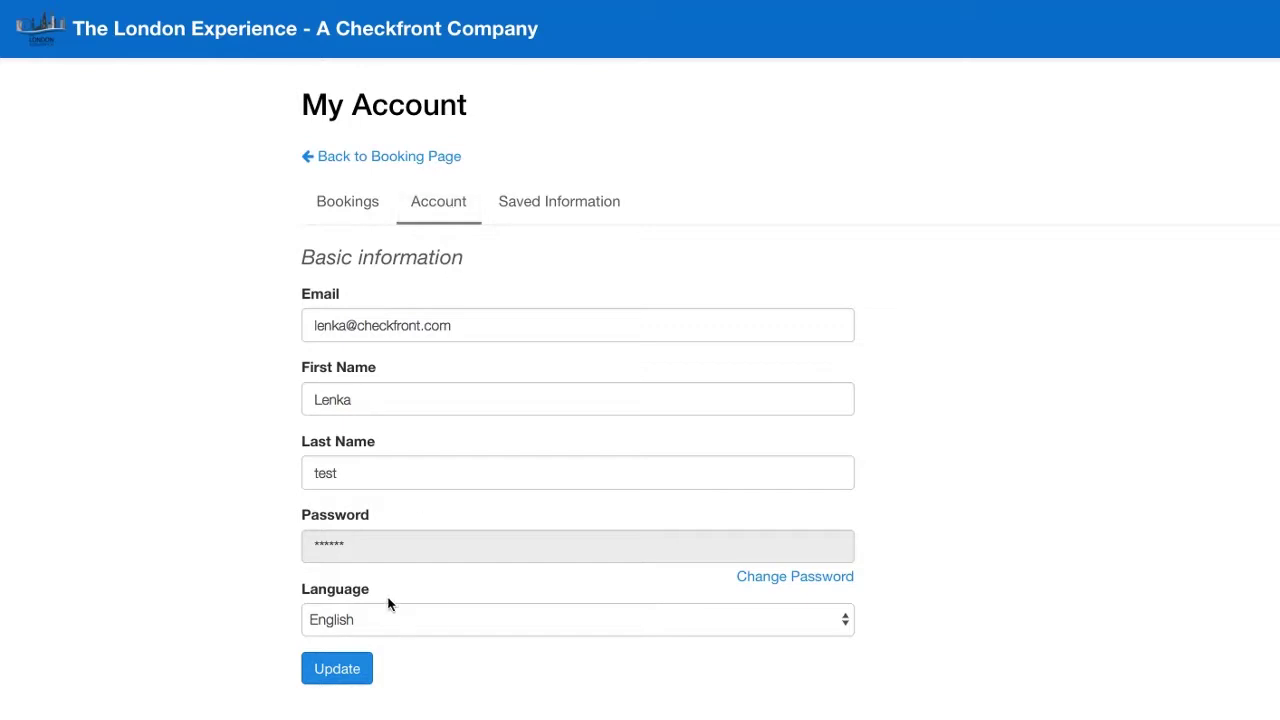
pyautogui.click(487, 614)
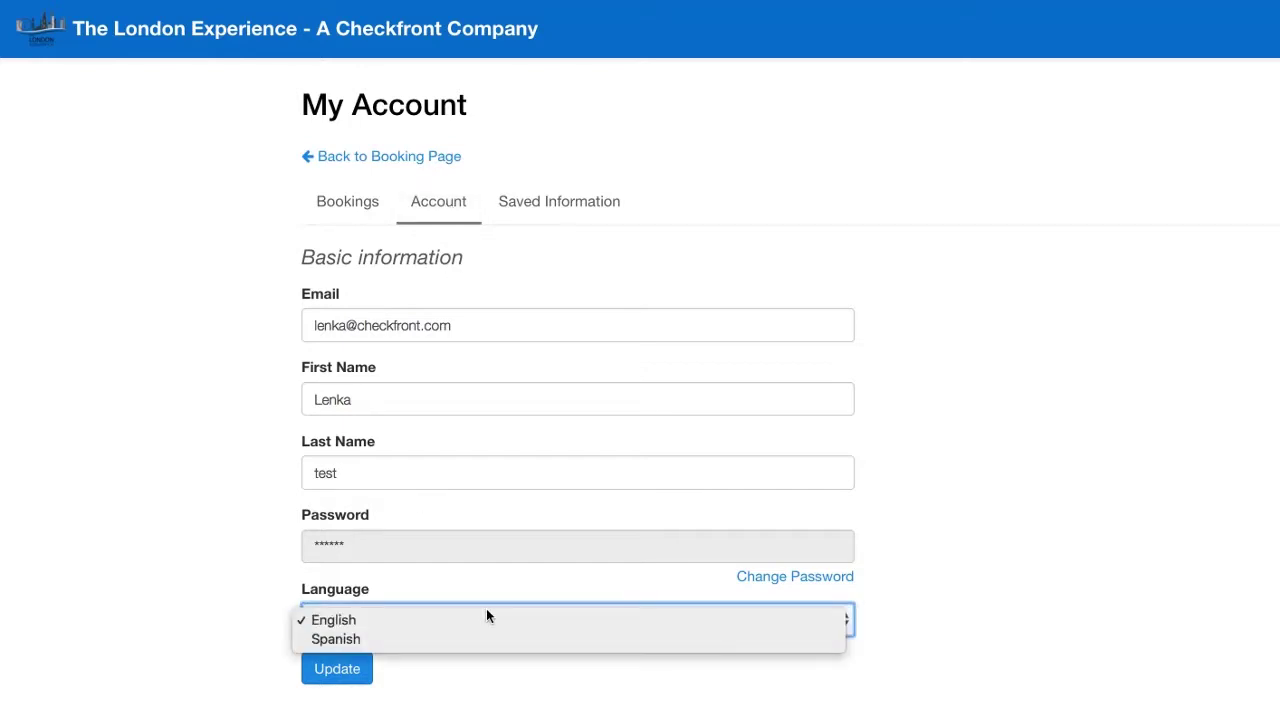
pyautogui.click(337, 640)
pyautogui.click(337, 668)
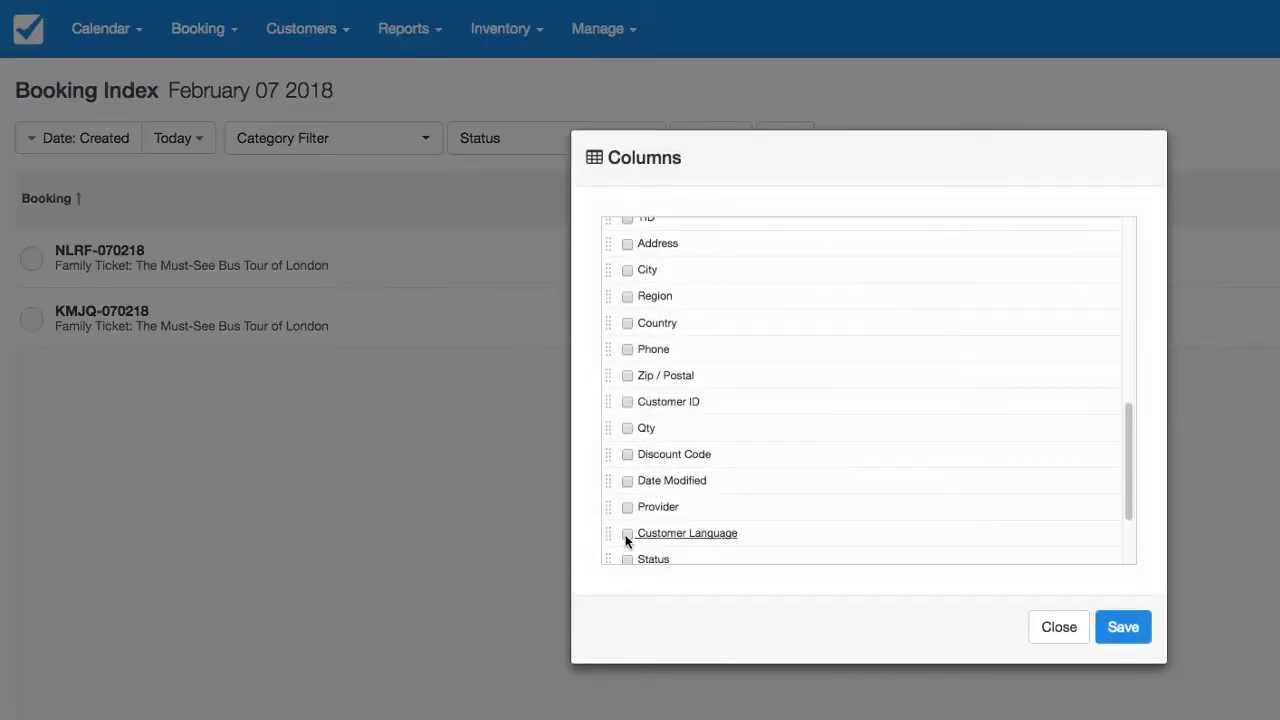
# - Tick Customer Language in the Columns dialog and save it to the Booking Index
pyautogui.click(627, 533)
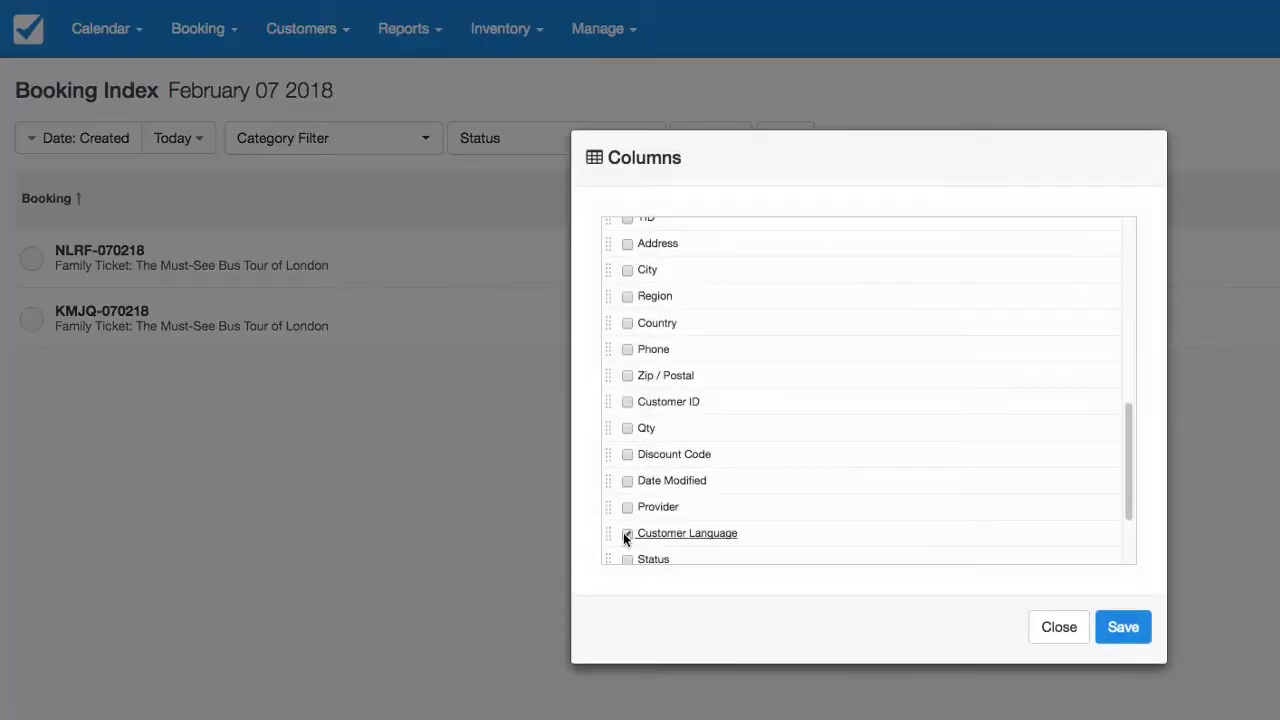
pyautogui.click(1122, 629)
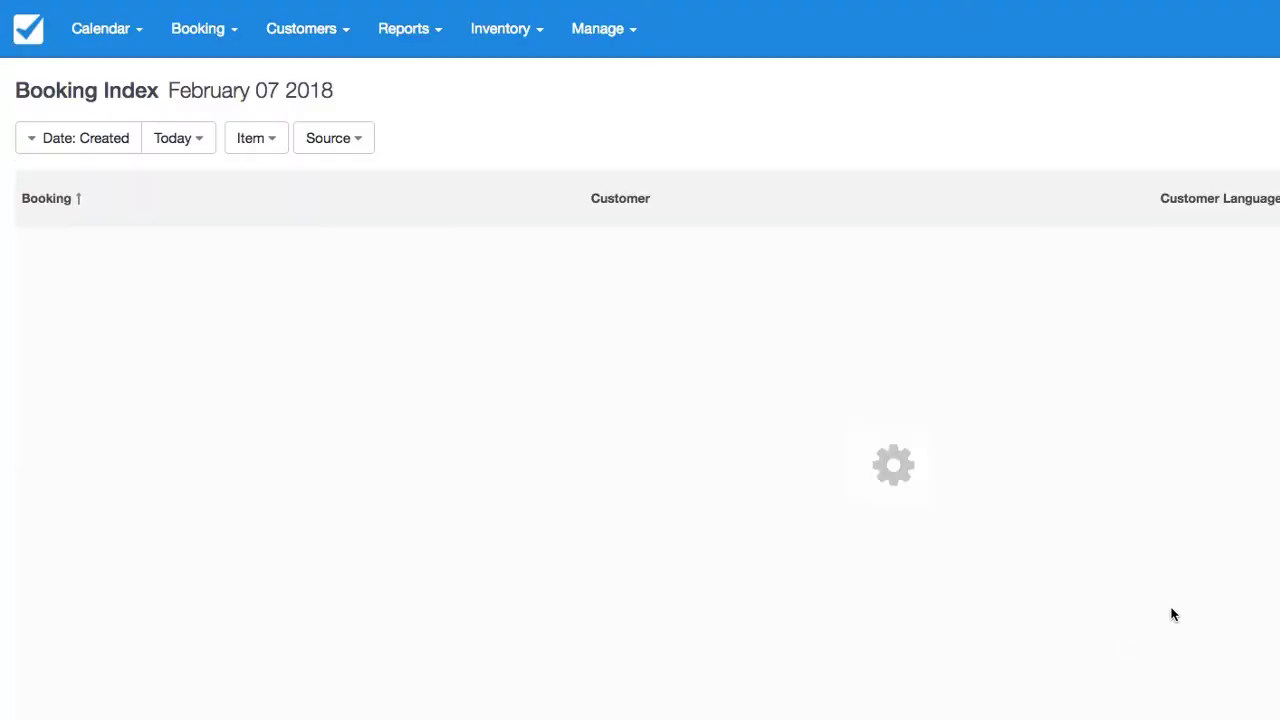